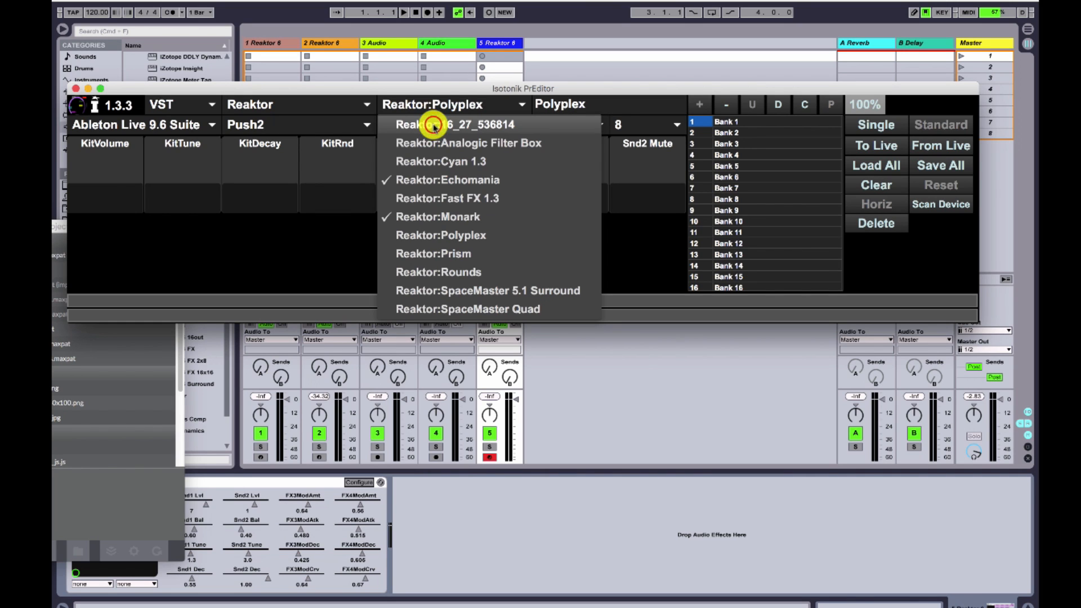
Step: Choose the scanned device Reaktor:16_27_536814 and rename it PolyPlexMin
left_click(434, 127)
left_click_drag(615, 108, 509, 109)
type("P")
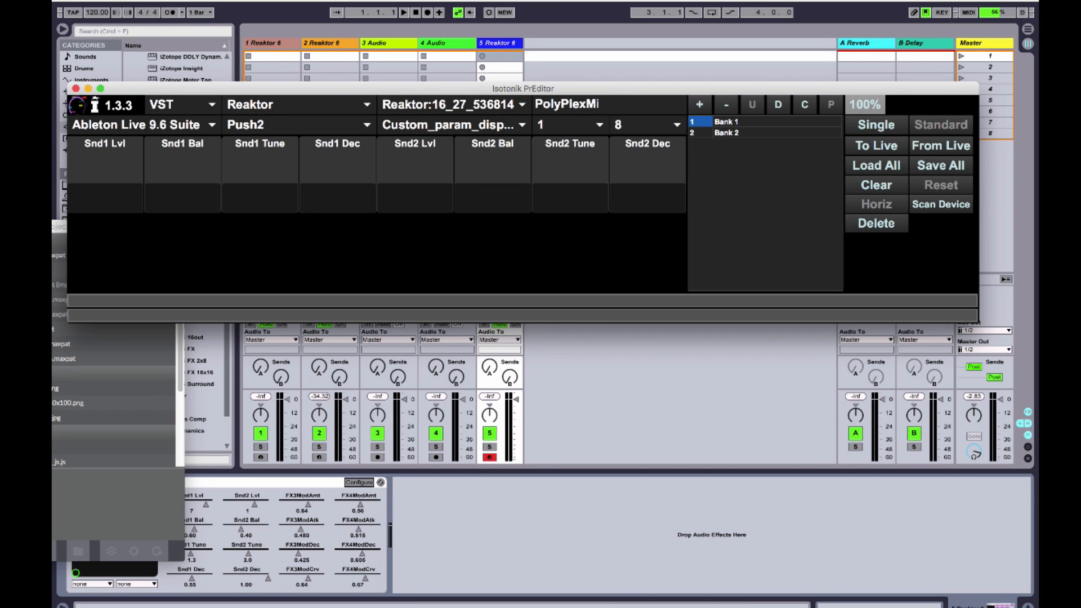
key("Return")
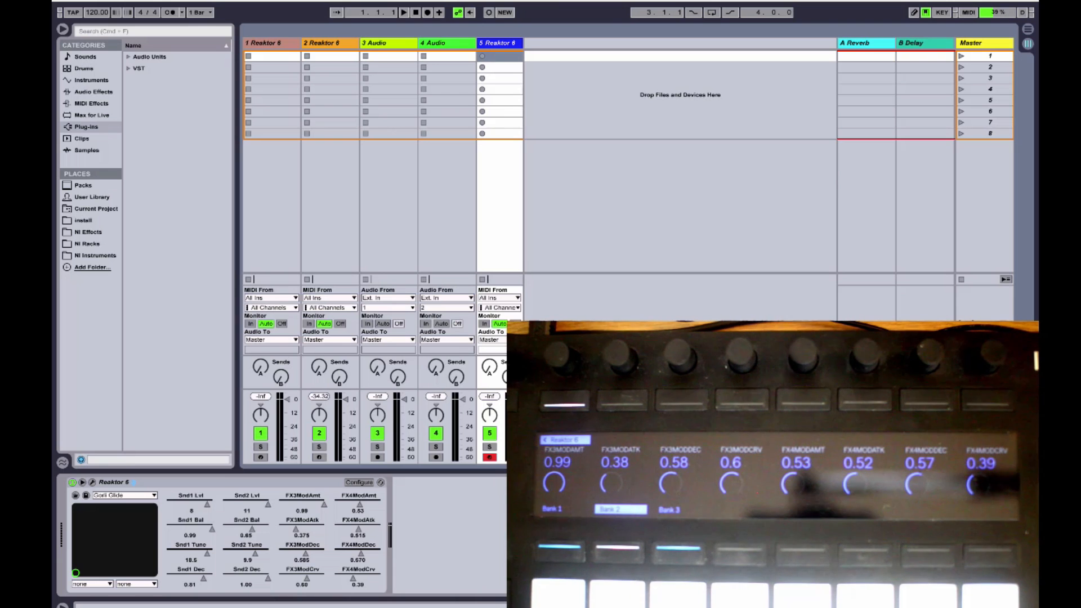
Step: Switch to Isotonik PrEditor and give Snd1 Lvl and Snd2 Lvl in Bank 1 the custom names Level1 and Level2
key("super+Tab")
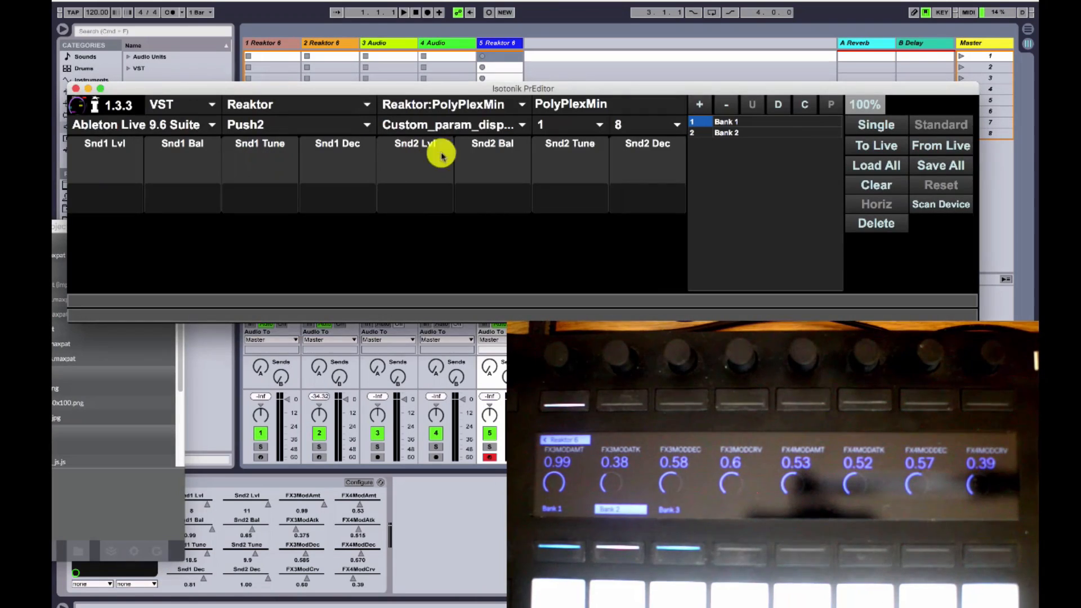
left_click(453, 90)
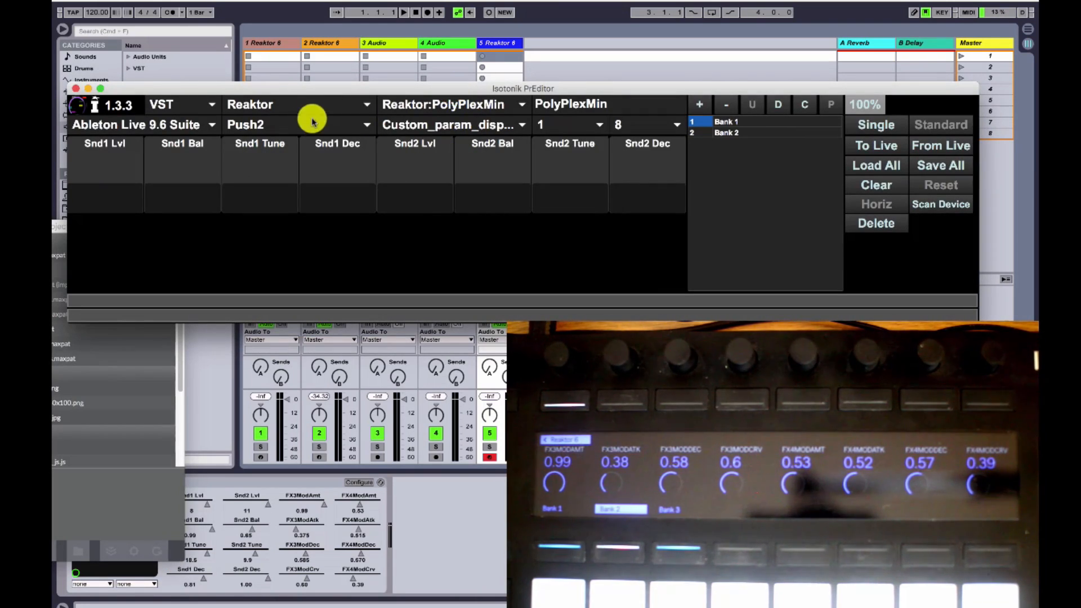
double_click(136, 193)
type("Level1")
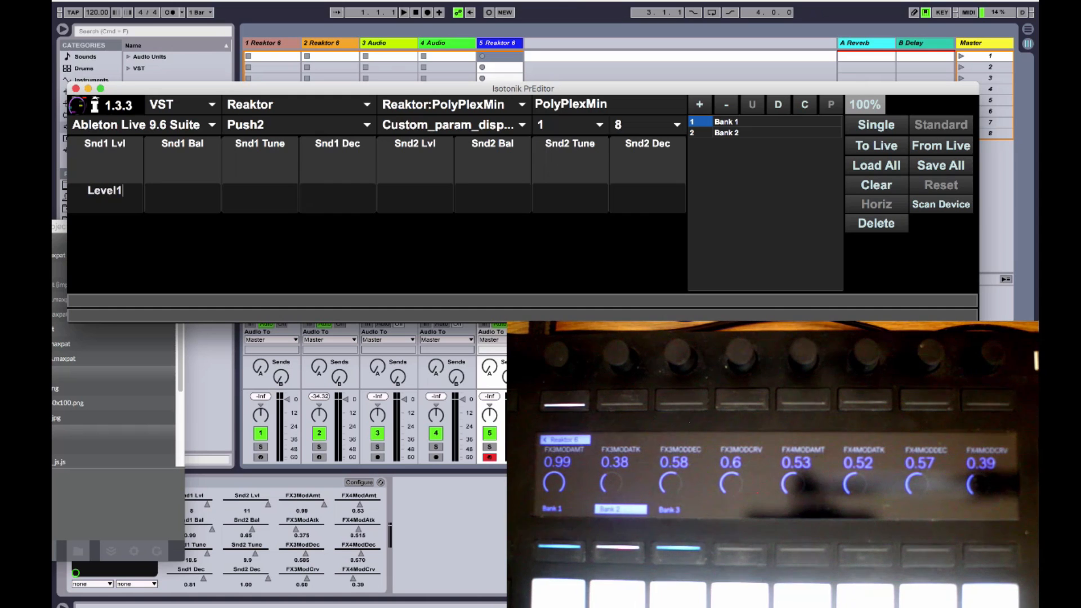
double_click(424, 192)
type("Level2")
Step: Give FX3ModAmt and FX4ModAmt in Bank 2 the custom names F3Amt and F4Amt, and send the mapping to Live
left_click(703, 133)
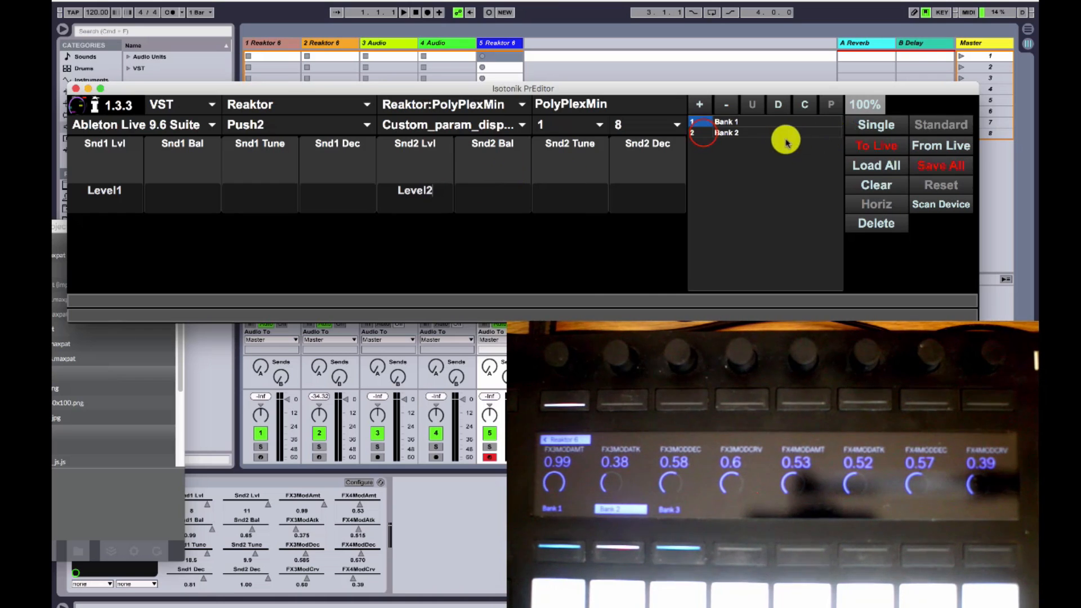
left_click(711, 133)
left_click(117, 197)
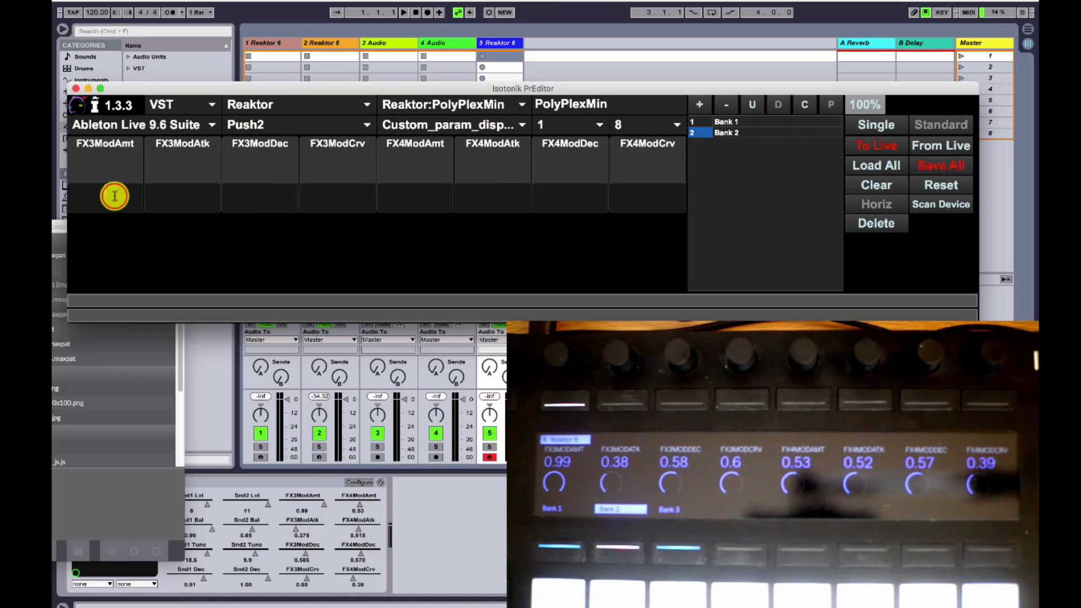
type("F3")
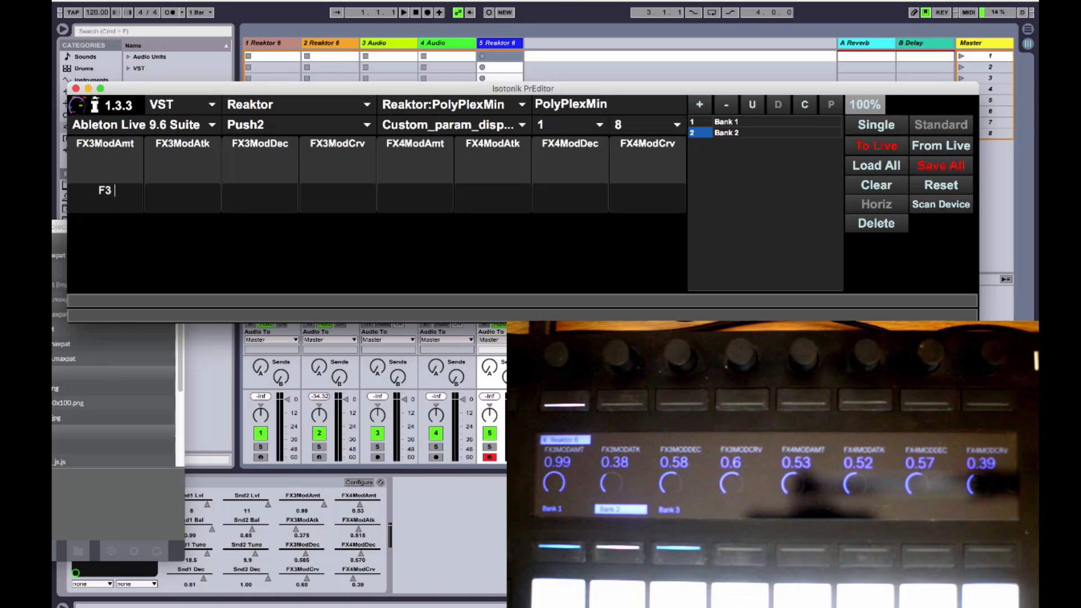
type("Amt")
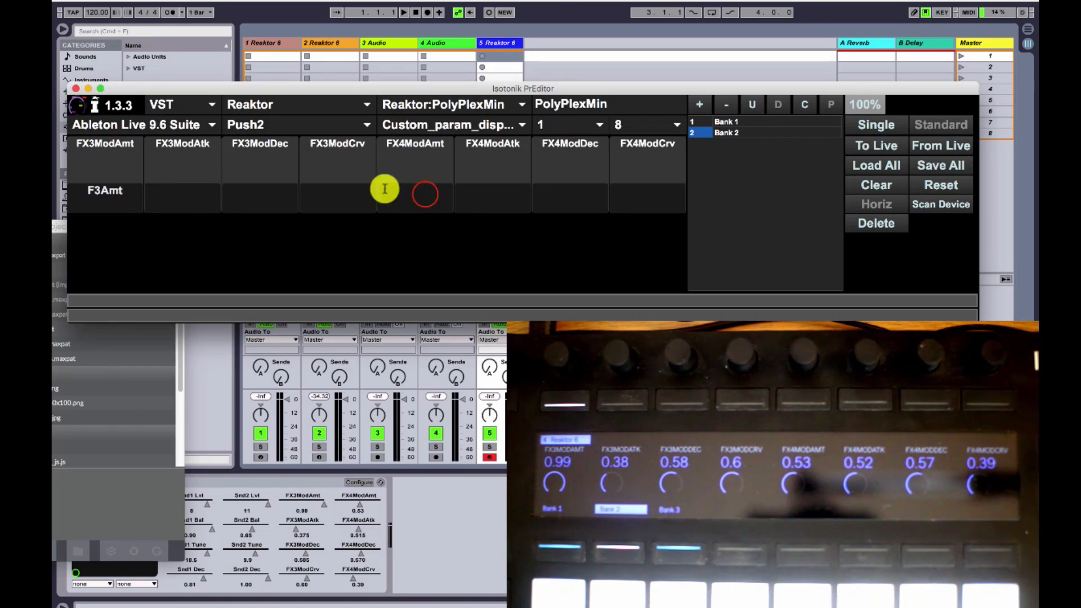
left_click(425, 195)
type("f")
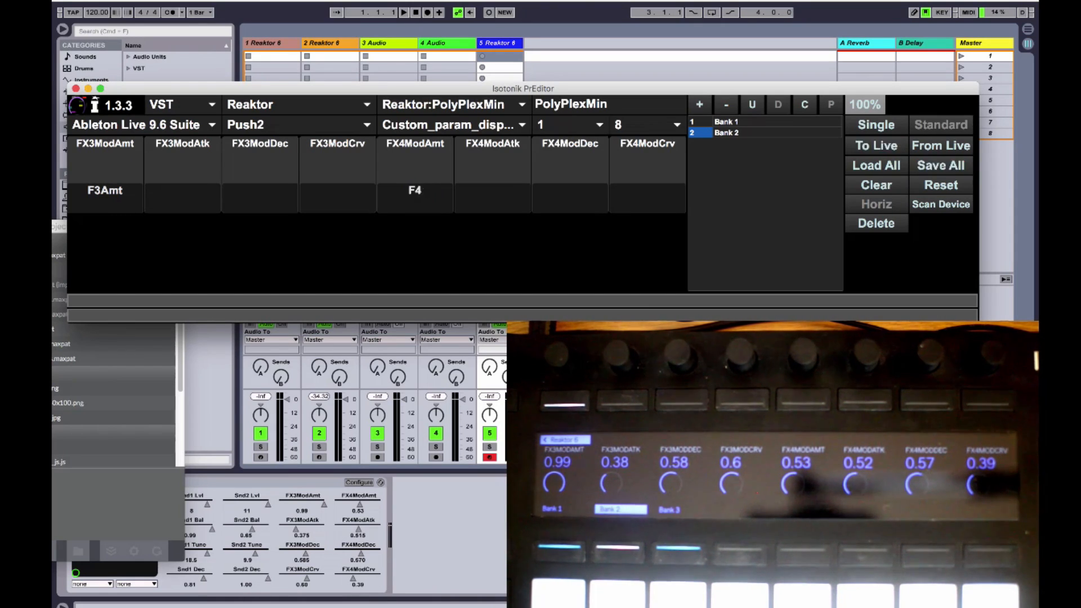
left_click(883, 151)
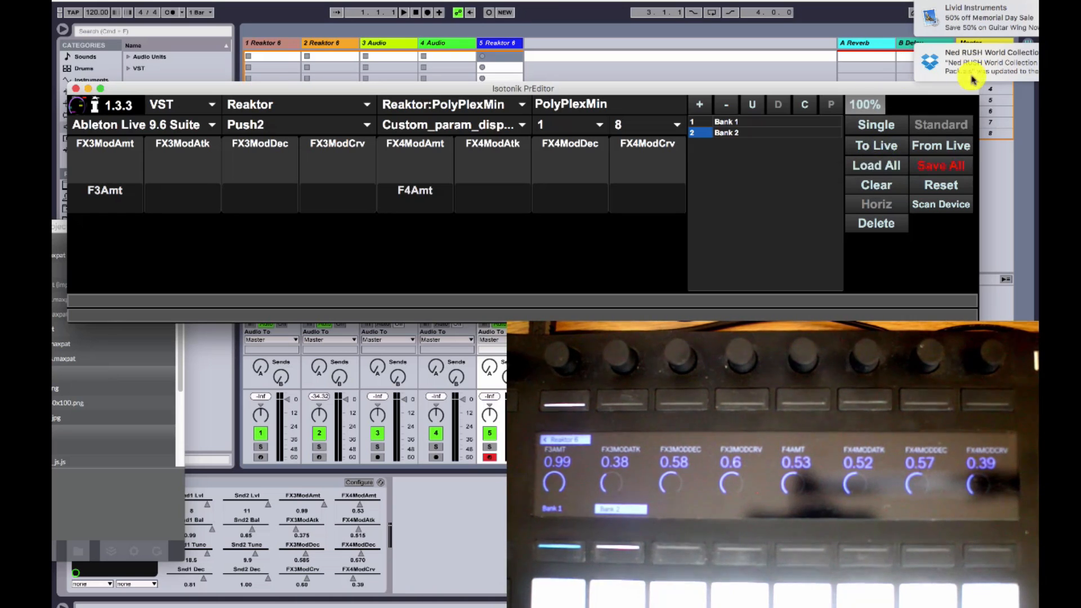
Step: Add two more parameter banks to the PolyPlexMin mapping, leaving Bank 1 selected
left_click(699, 105)
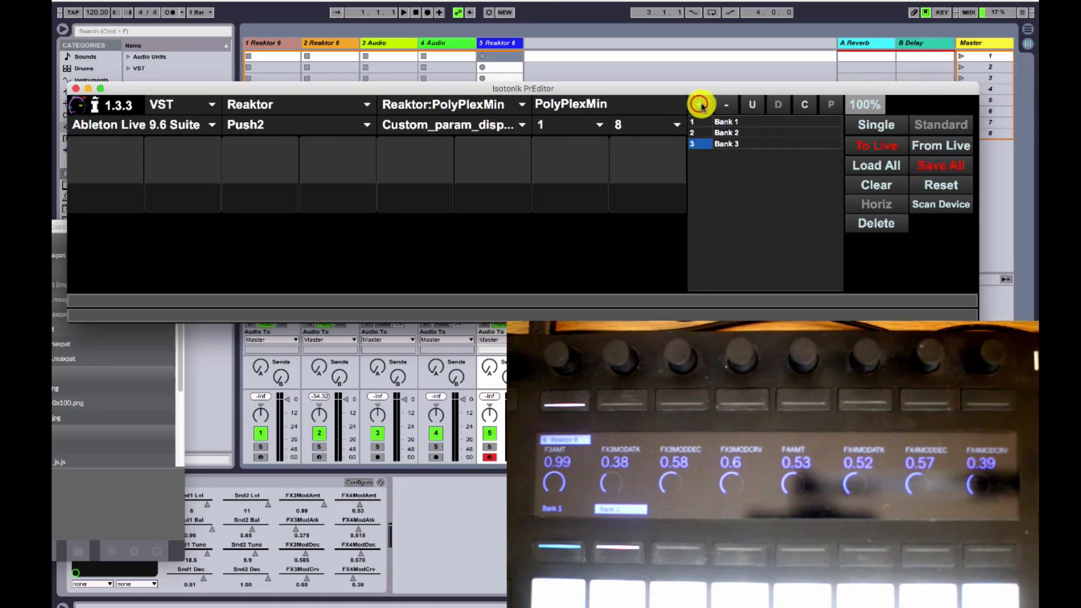
left_click(698, 105)
left_click(699, 123)
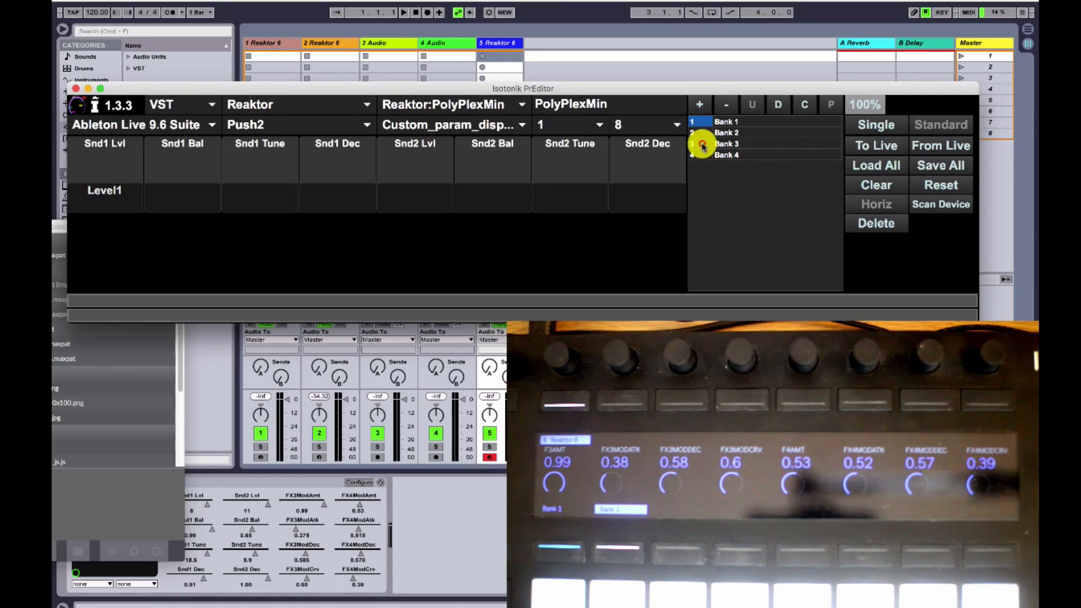
Step: In Bank 3, assign Snd2 Dec to the fourth slot and FX3ModDec to the sixth slot
left_click(702, 144)
left_click(342, 148)
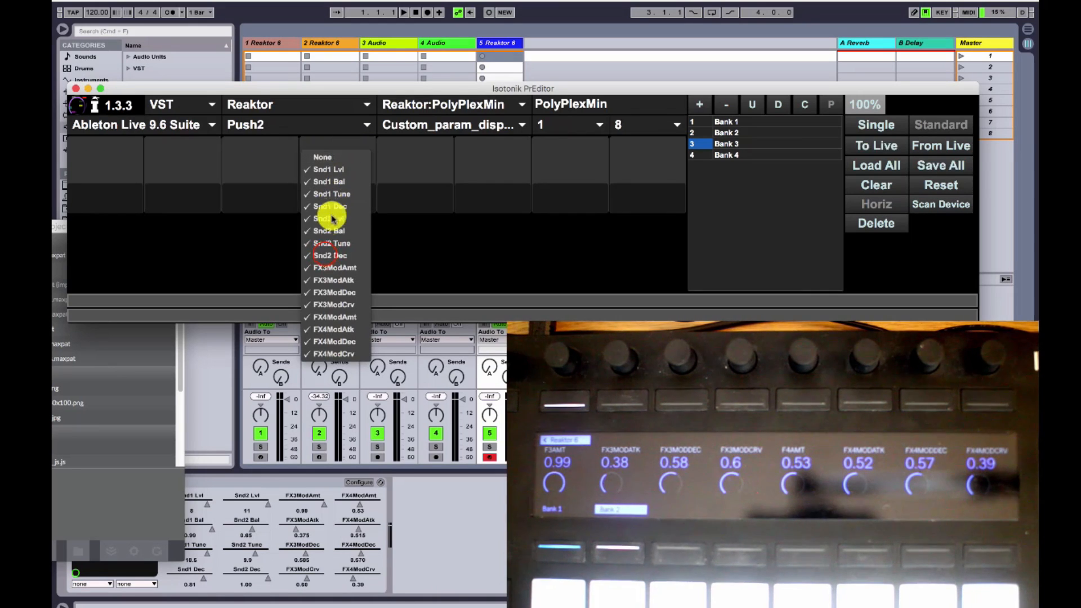
left_click(324, 251)
left_click(500, 145)
left_click(500, 289)
Step: In Bank 4, assign FX4ModAmt to the second slot and FX4ModCrv to the fifth, and send the mapping to Live
left_click(730, 156)
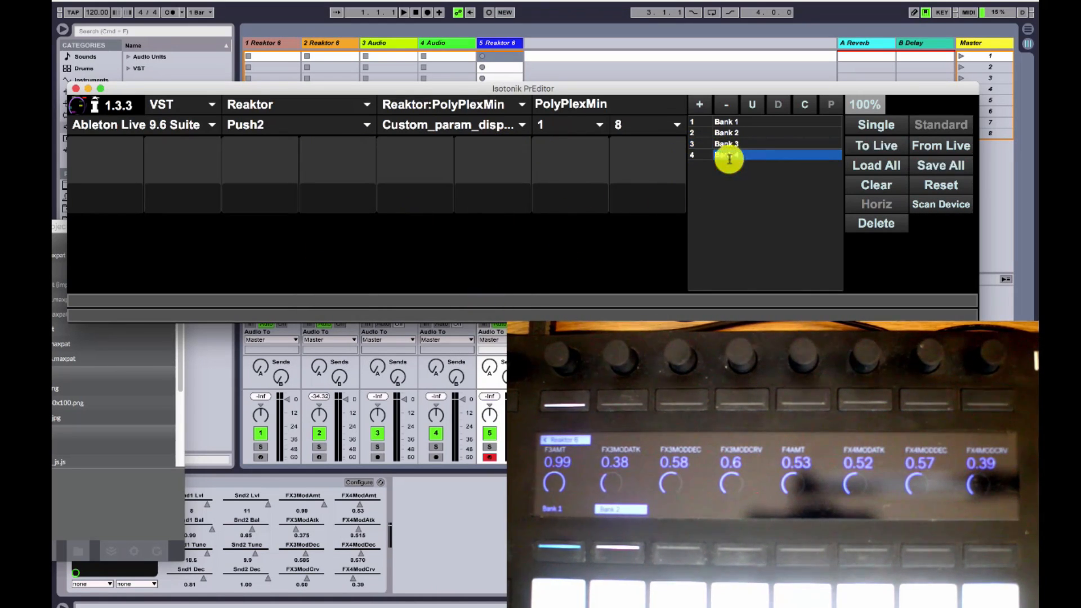
left_click(161, 146)
left_click(169, 316)
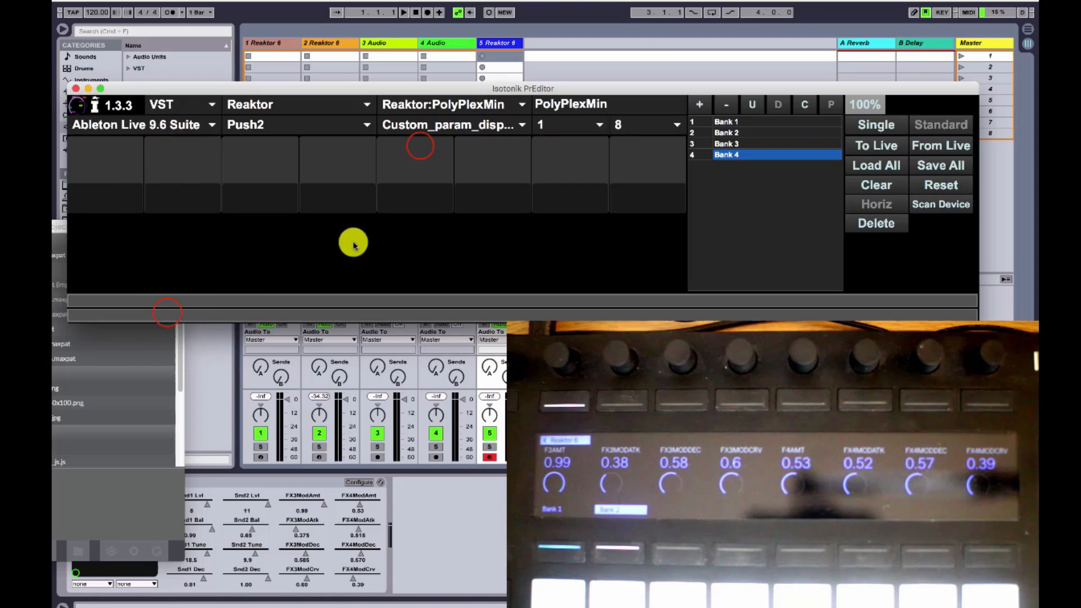
left_click(423, 145)
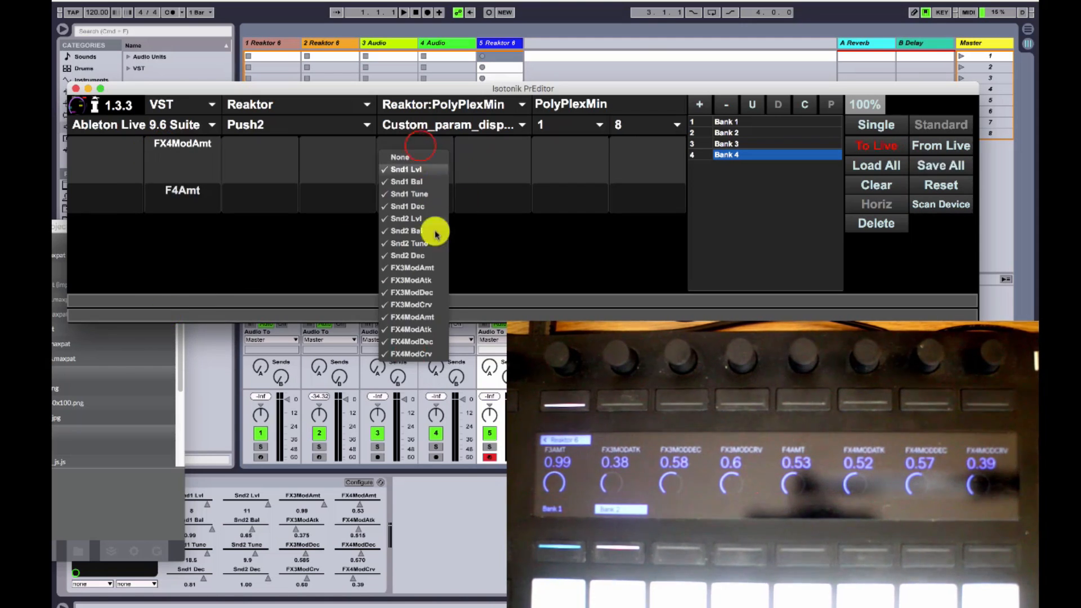
left_click(411, 354)
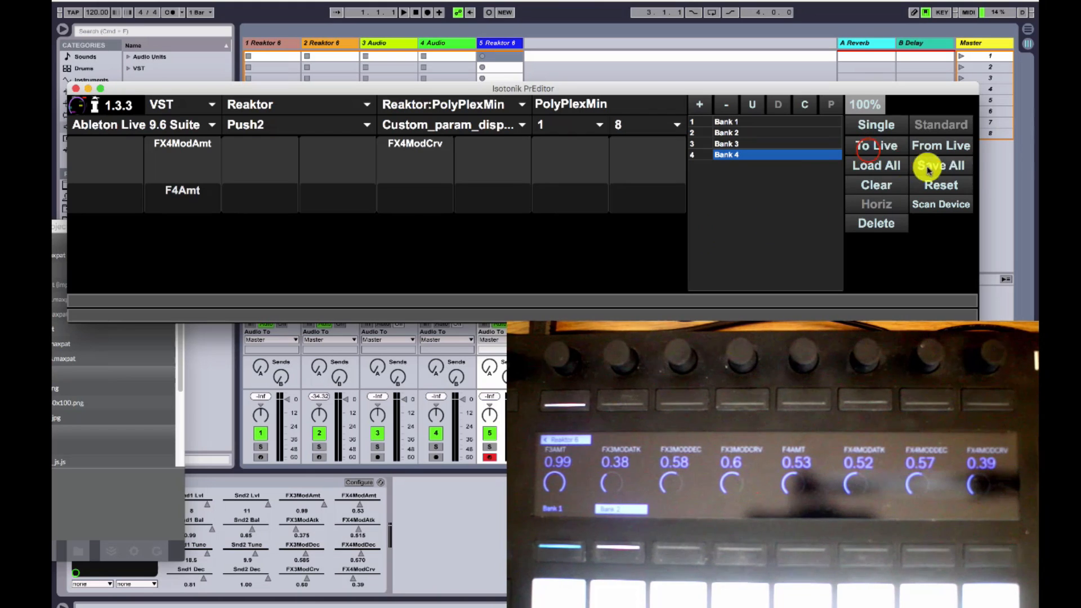
left_click(870, 152)
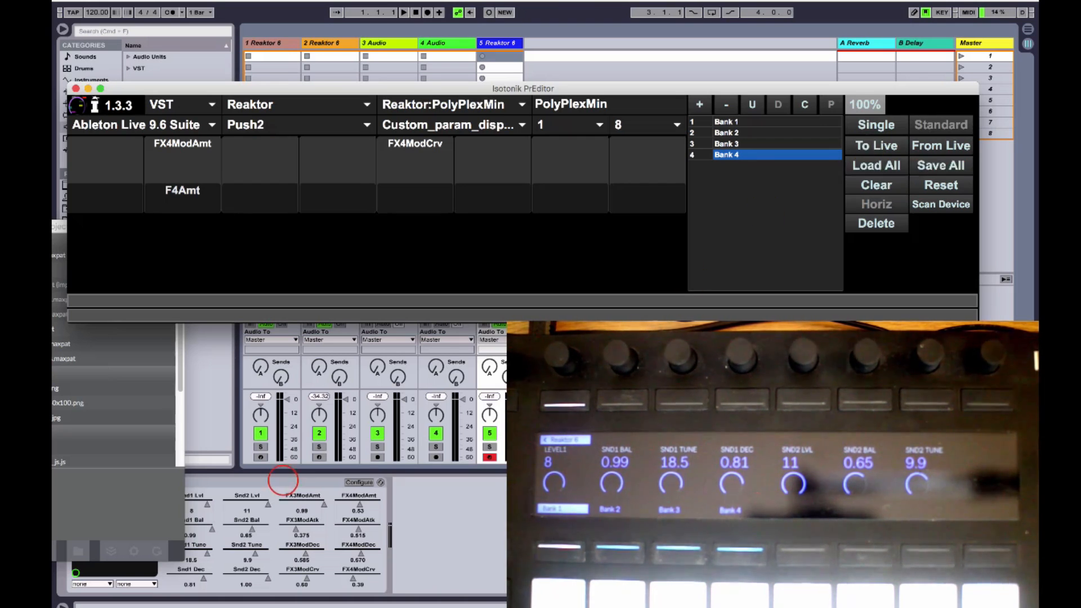
Step: Switch to Ableton Live and select the Reaktor 6 device on track 5
left_click(284, 483)
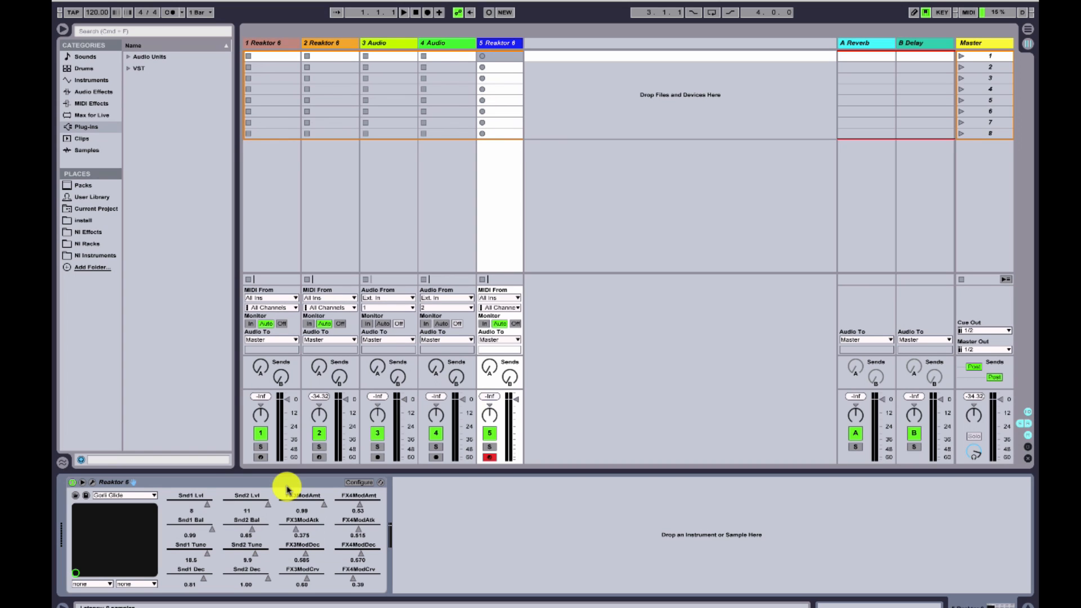
left_click(204, 483)
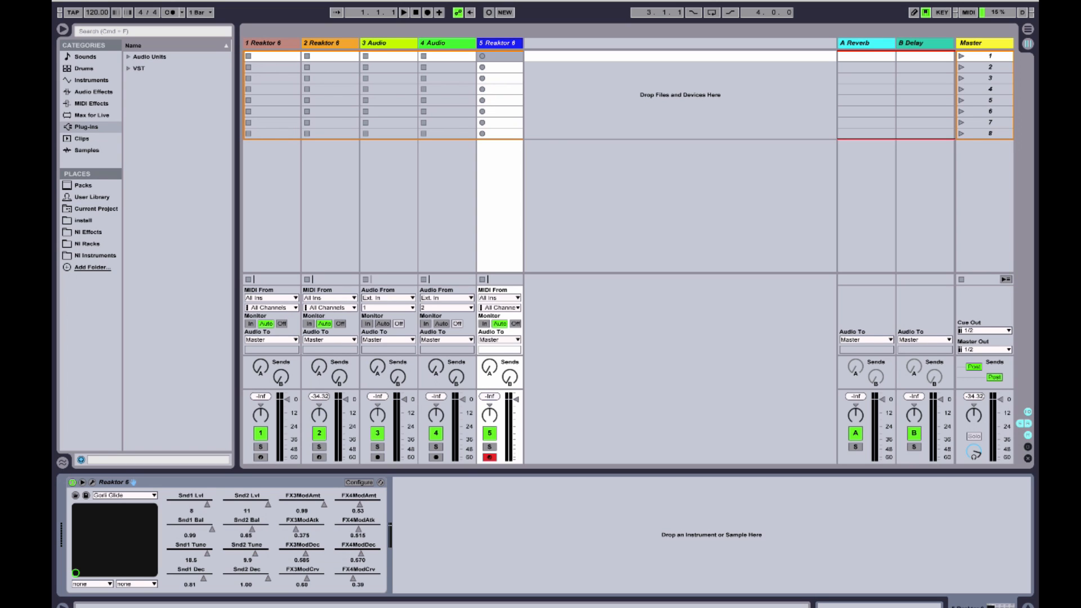
Step: Switch to Max, open the list_params patcher in presentation mode, and shrink its window around the Load, Open and Params controls
key("super+Tab")
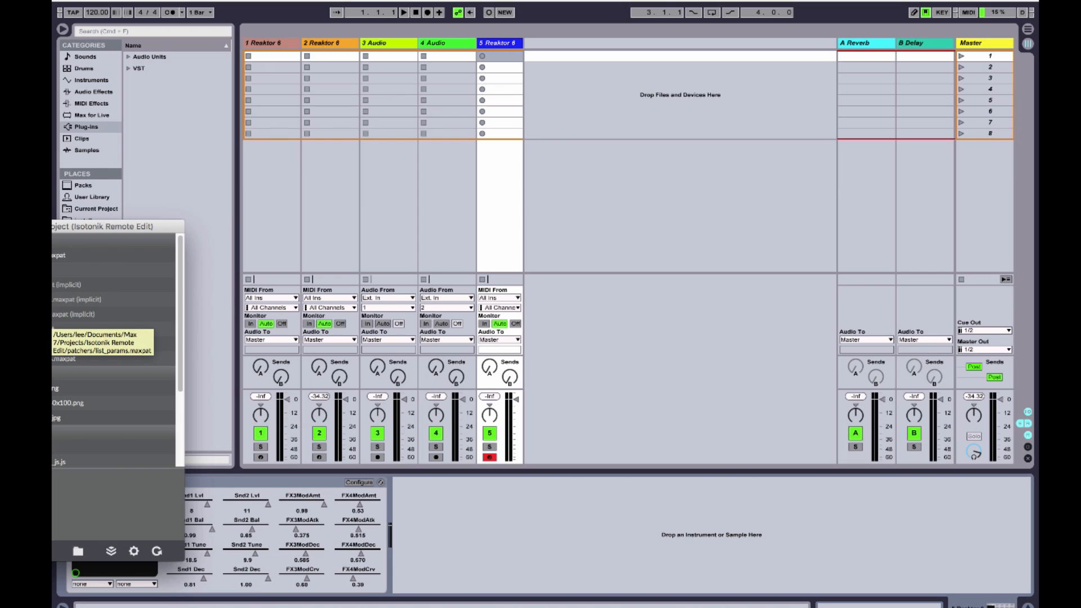
double_click(63, 359)
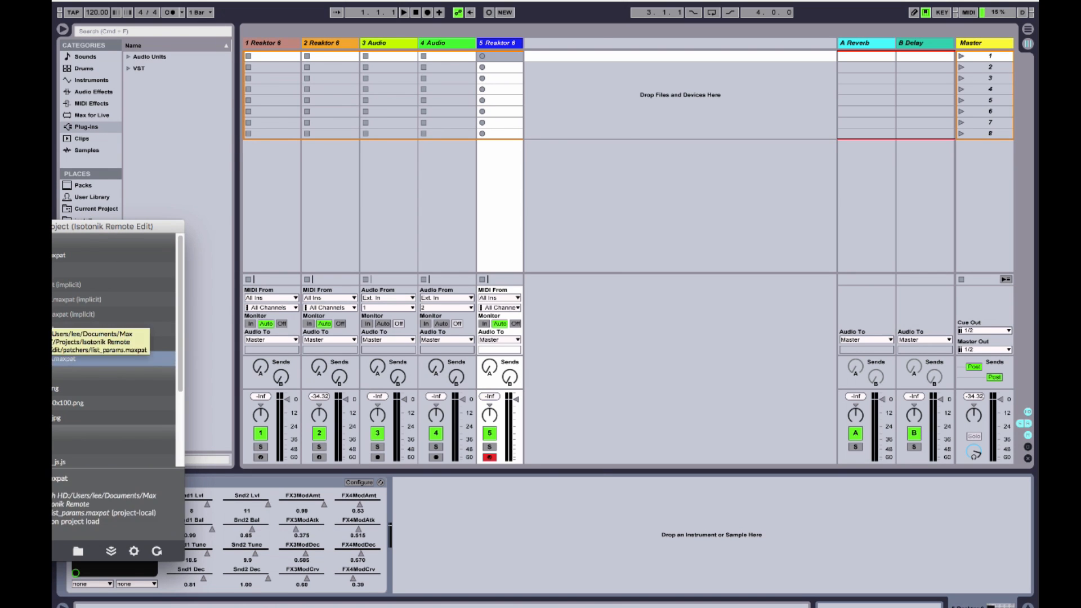
left_click(367, 350)
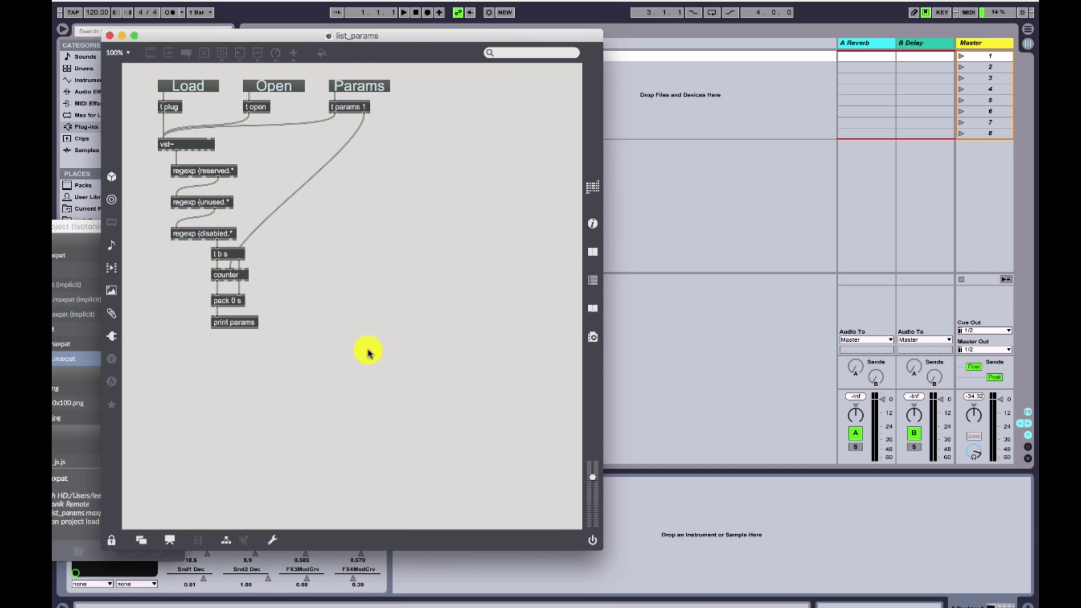
key("super+alt+e")
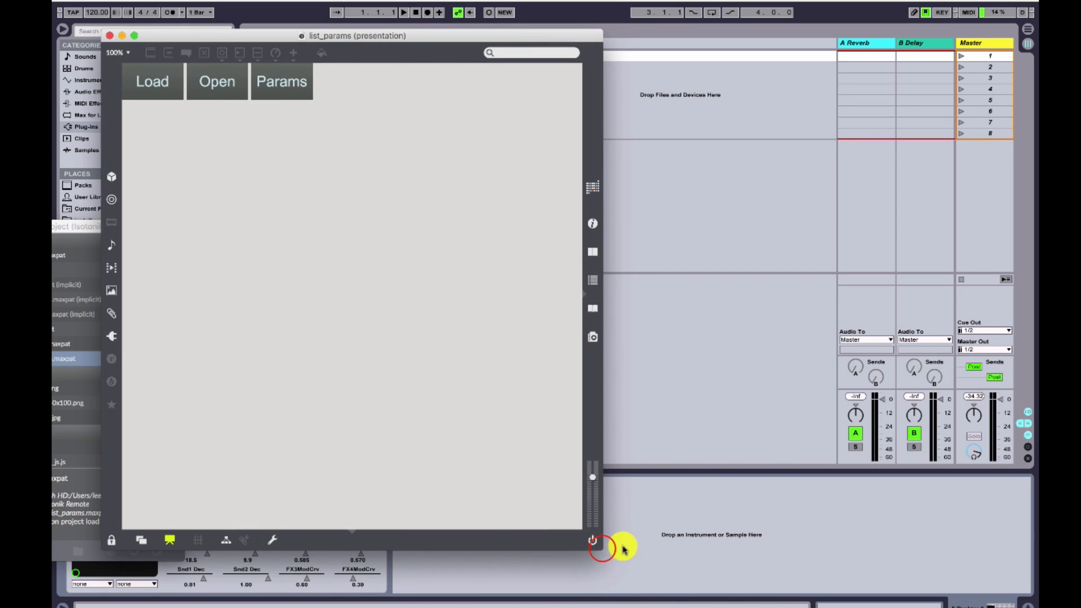
left_click_drag(601, 547, 333, 121)
Step: Load Reaktor 6.vst into the list_params patcher and open the plug-in's window
left_click(161, 86)
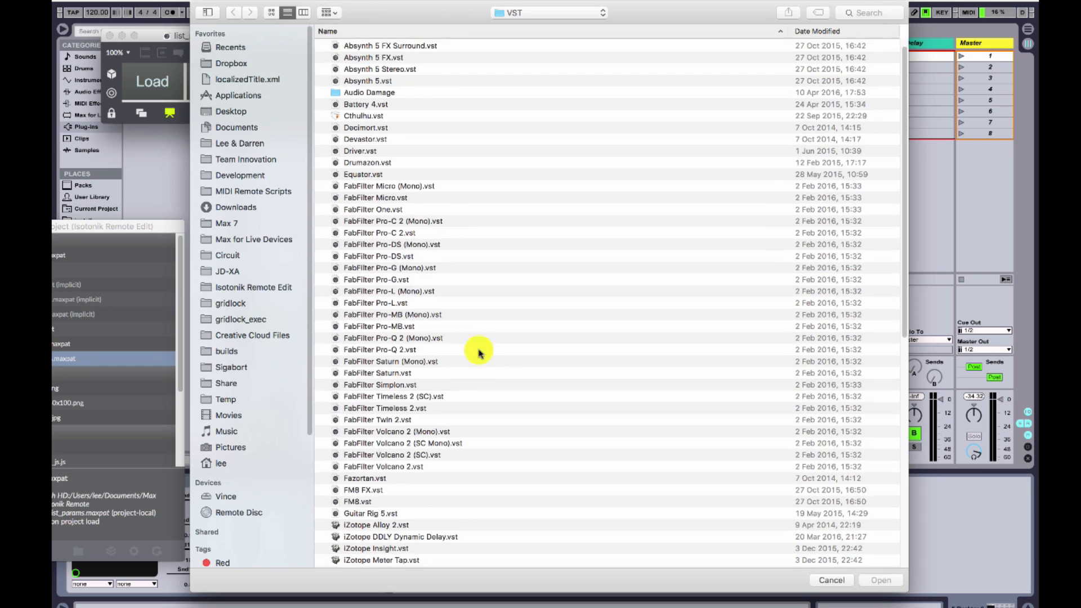
scroll(478, 352, "down", 10)
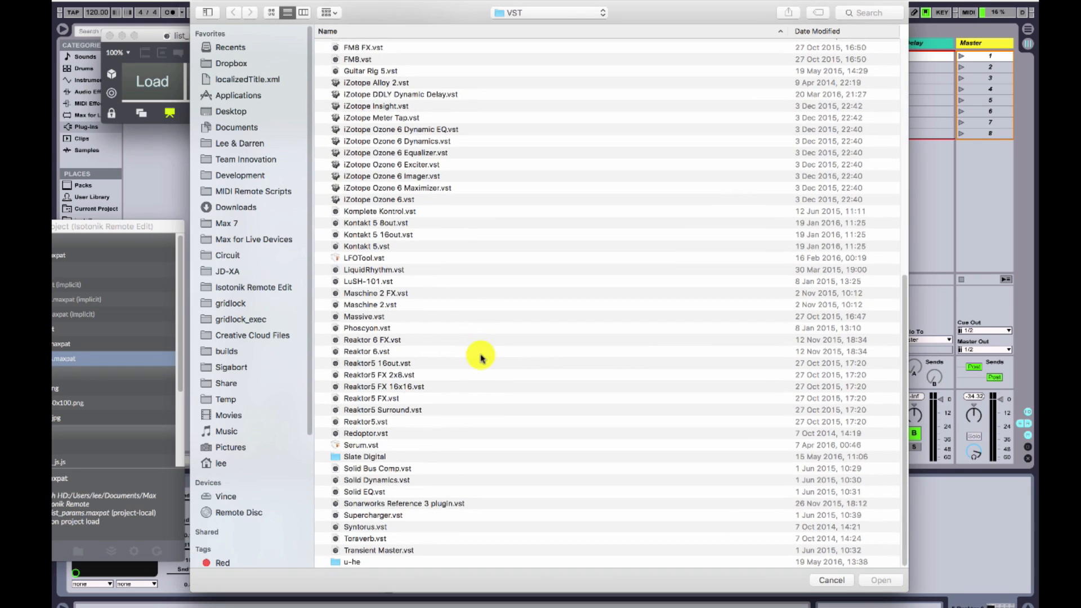
left_click(364, 352)
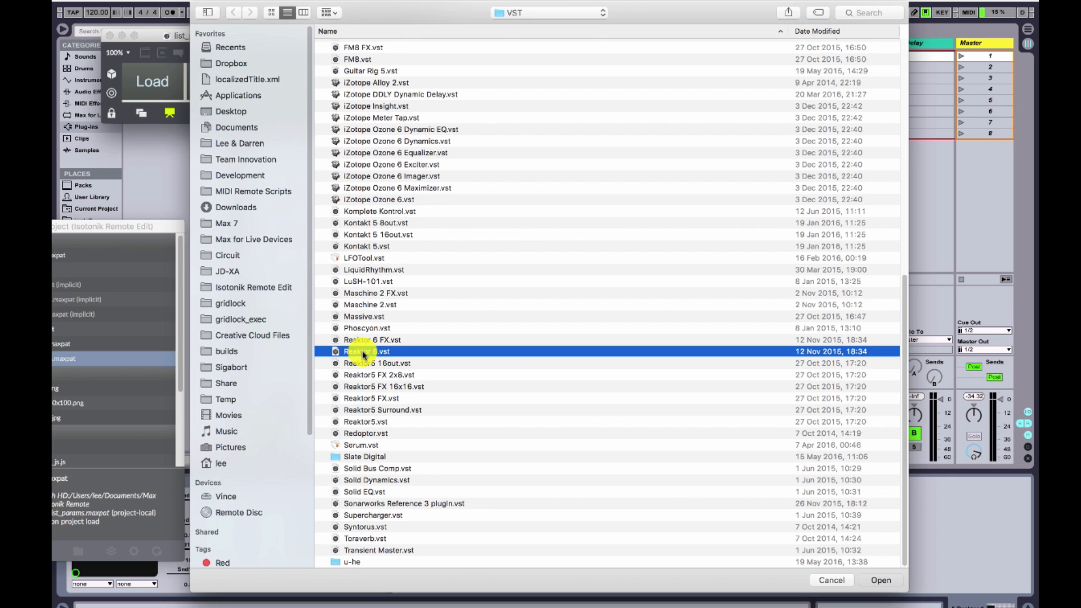
left_click(213, 84)
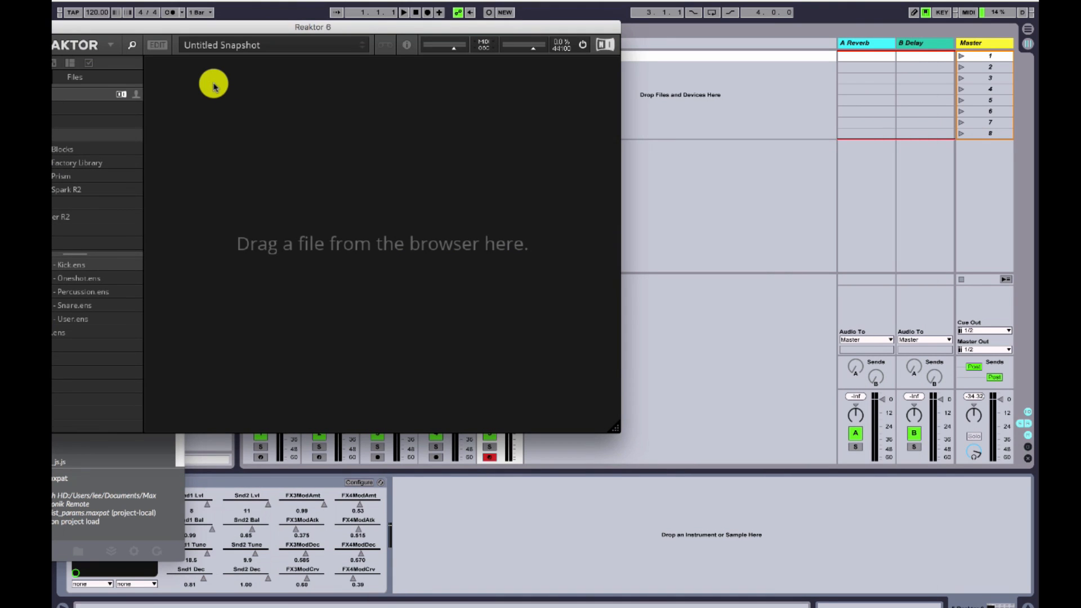